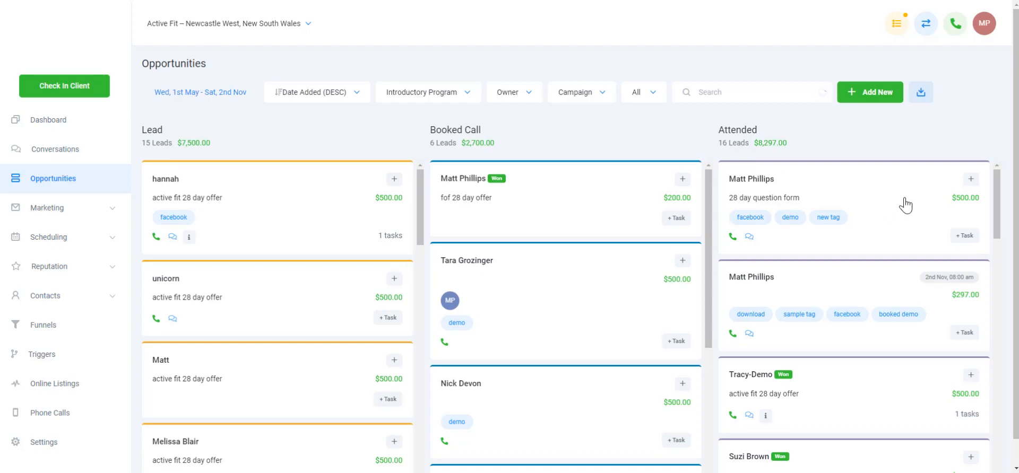
# Open the first opportunity in the Attended column and add a task titled "Follow up phone call" with description "Reviewing proposal"
pyautogui.click(905, 205)
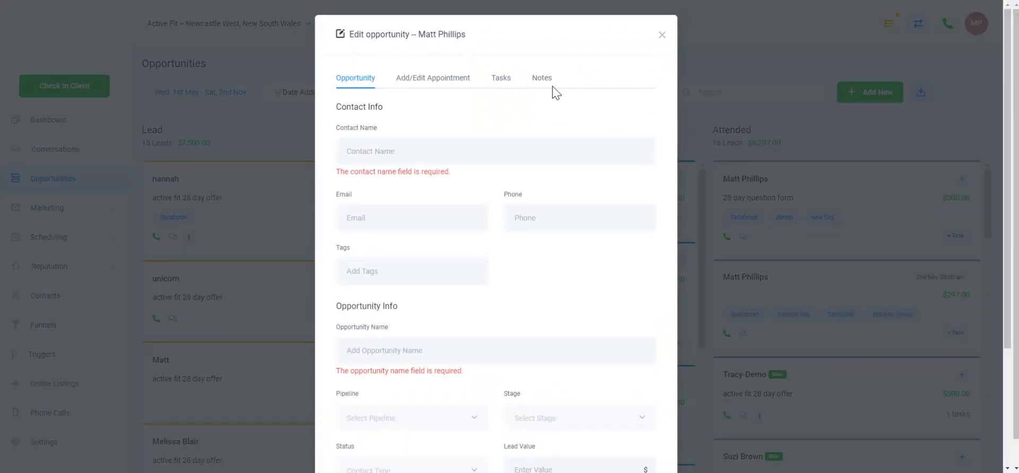
pyautogui.click(500, 80)
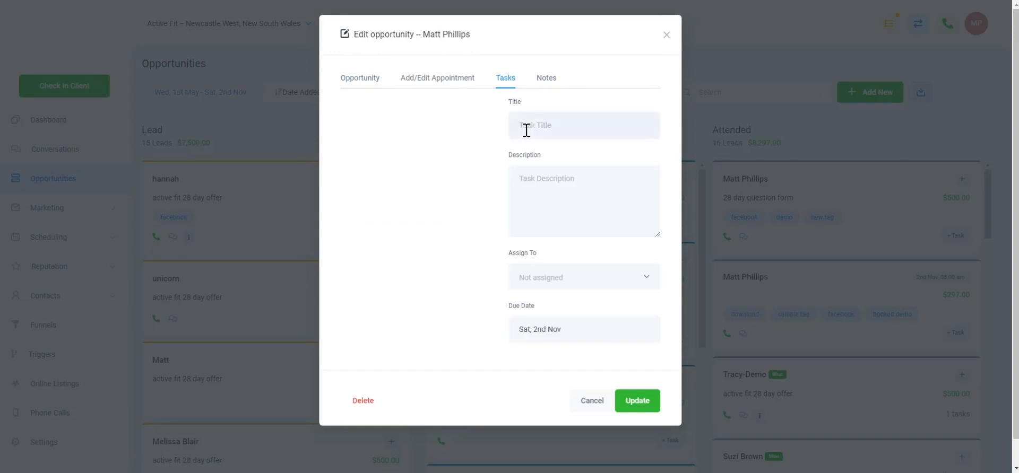
pyautogui.write('Follow up phone call')
pyautogui.press('Tab')
pyautogui.write('Reviewing pr')
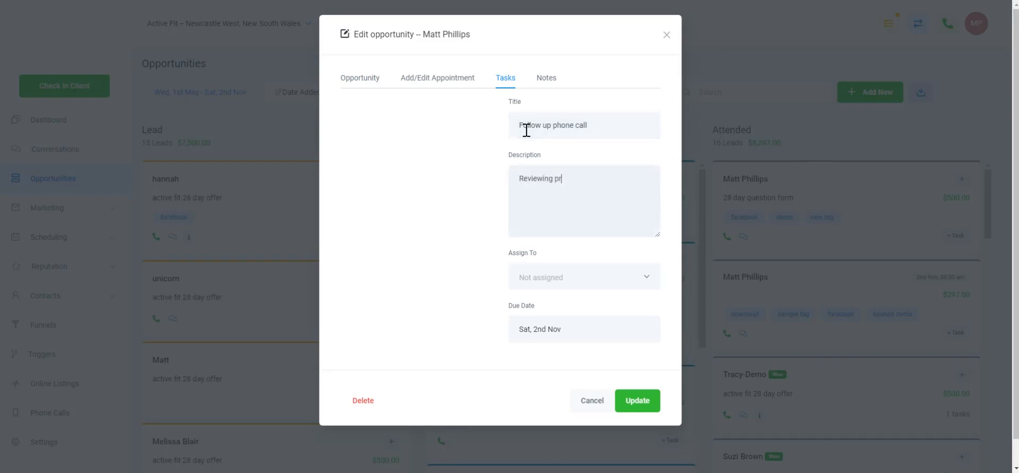
pyautogui.write('oposal')
# Assign the task to the listed user, set its due date to Wed, 6th Nov, and save the opportunity
pyautogui.scroll(-1, 517, 201)
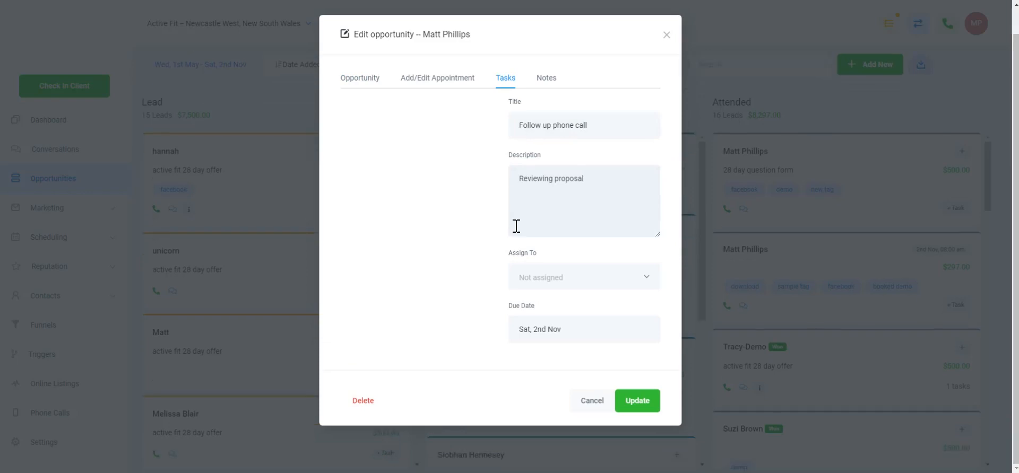
pyautogui.click(574, 281)
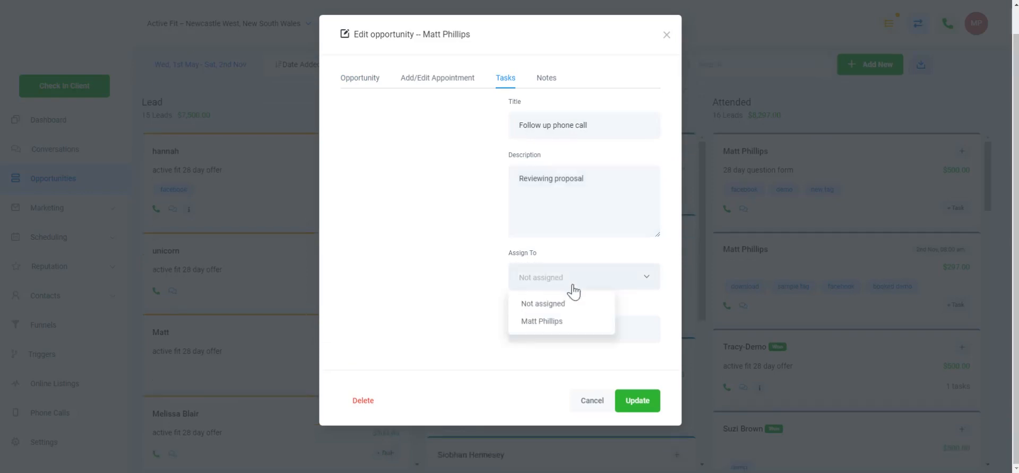
pyautogui.click(555, 326)
pyautogui.click(555, 334)
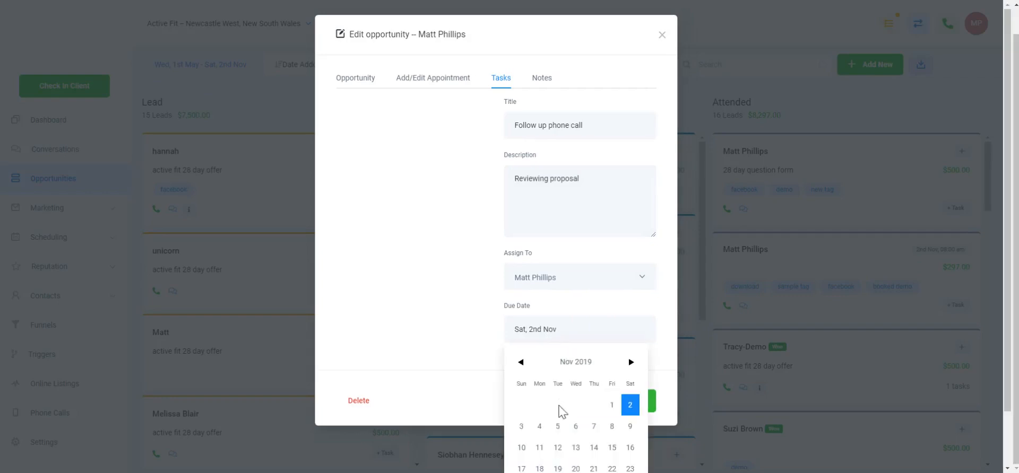
pyautogui.click(575, 426)
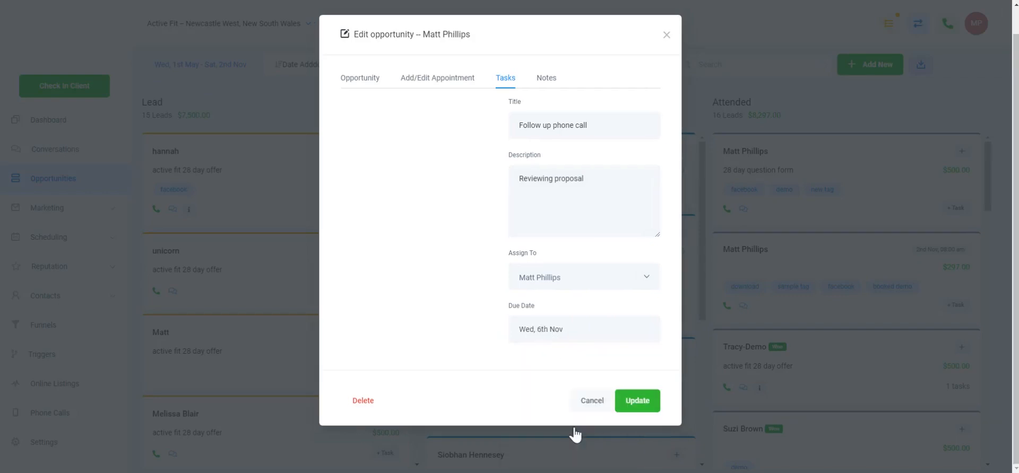
pyautogui.click(637, 402)
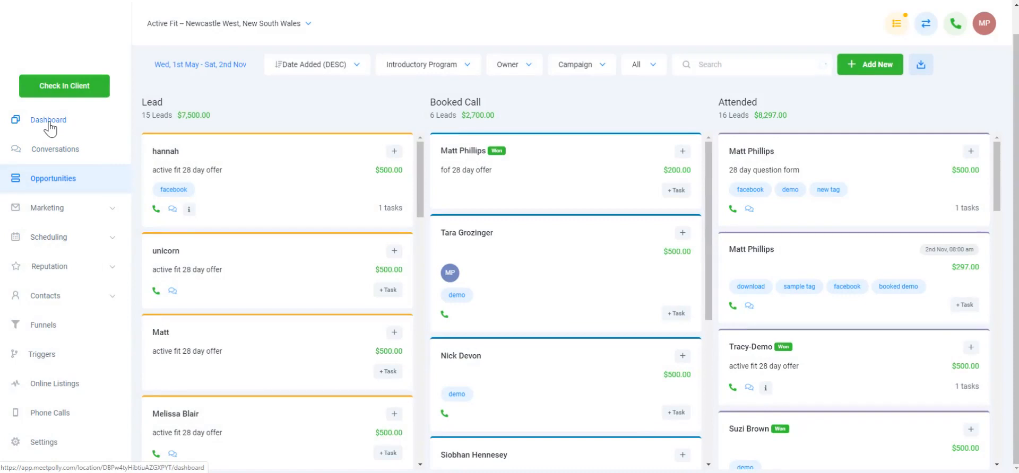
# Open the dashboard and review the task list's assignee and status filters
pyautogui.click(49, 120)
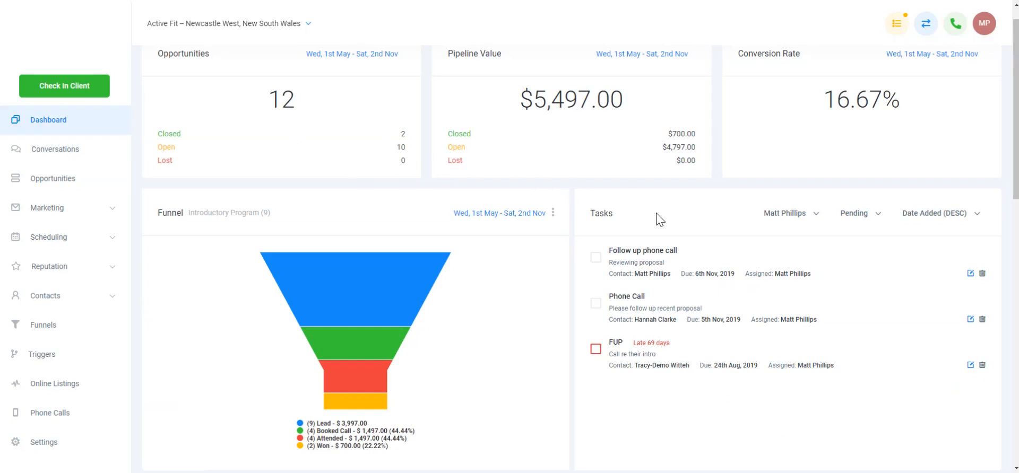
pyautogui.click(786, 226)
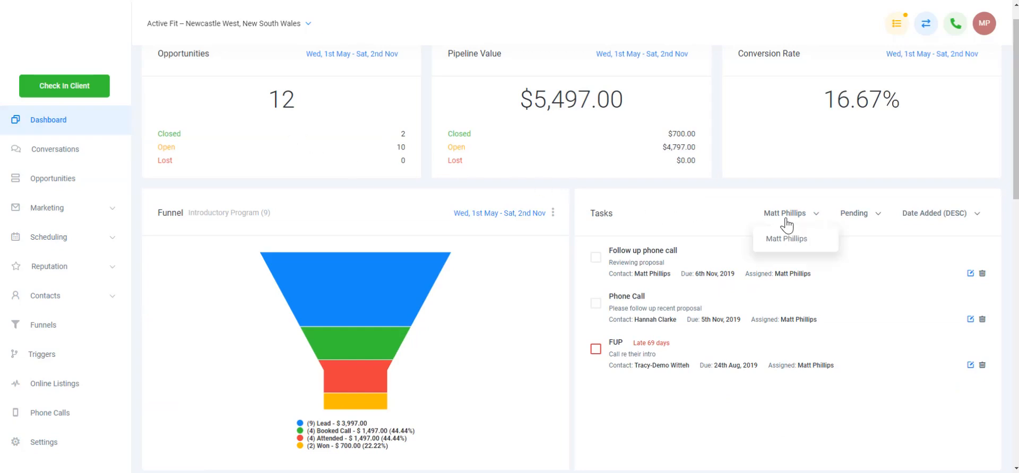
pyautogui.click(849, 217)
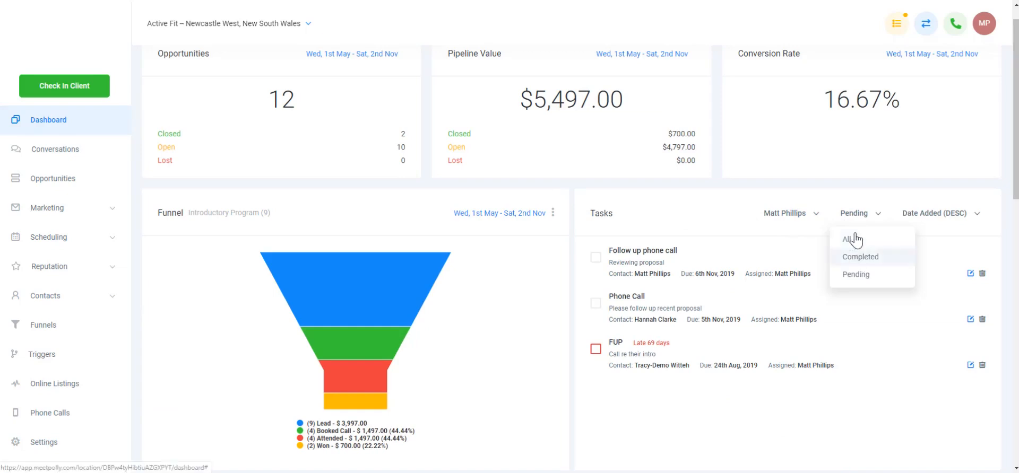
pyautogui.click(693, 228)
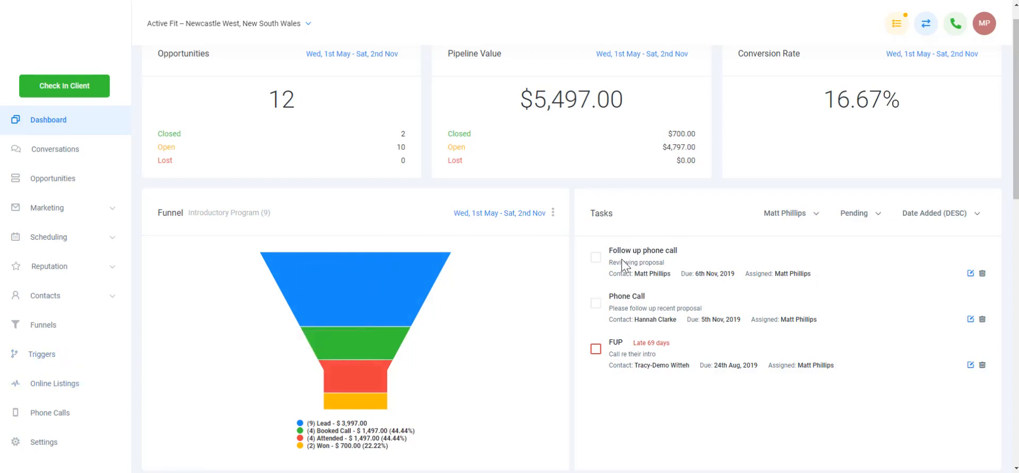
# Create a new basic trigger rule named "Task Reminder [DAY OF TASK]"
pyautogui.click(51, 363)
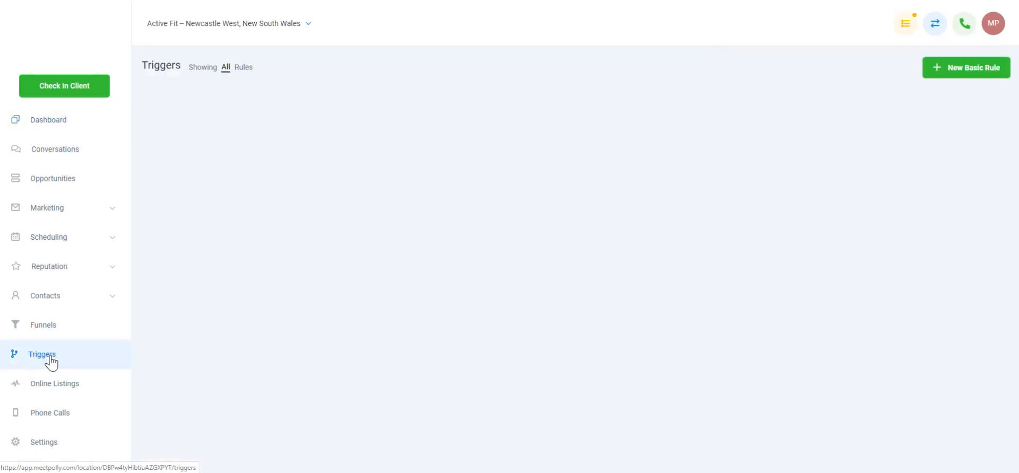
pyautogui.click(938, 82)
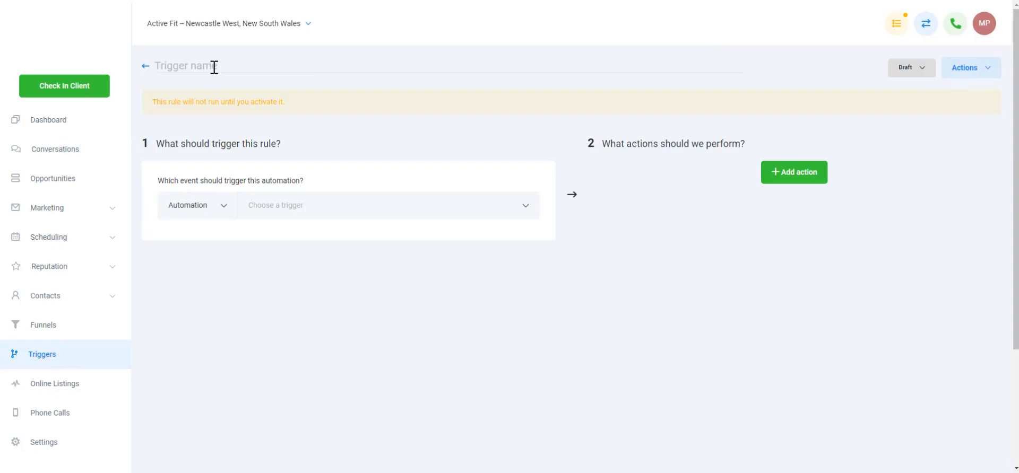
pyautogui.write('Task Reminder [DAY OF TASK')
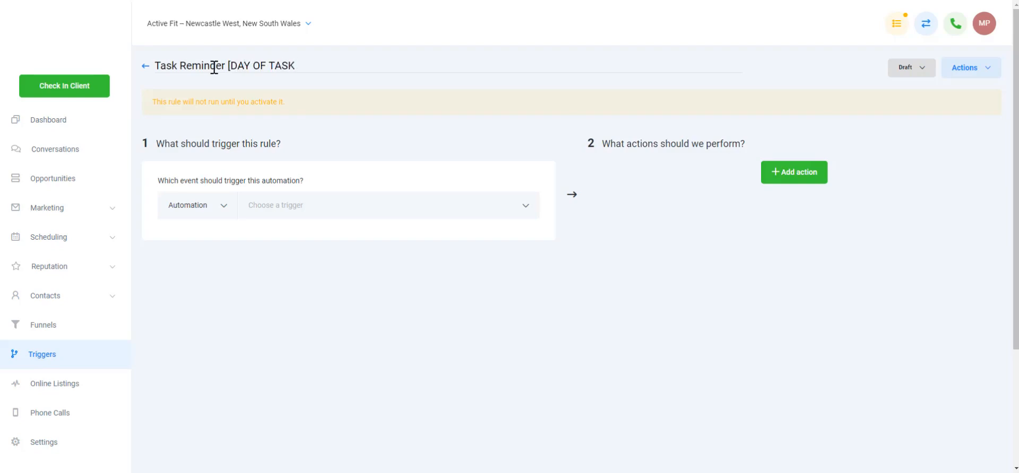
pyautogui.write(']')
# Switch the rule's status from Draft to Active
pyautogui.scroll(-3, 214, 67)
pyautogui.scroll(3, 421, 230)
pyautogui.click(327, 206)
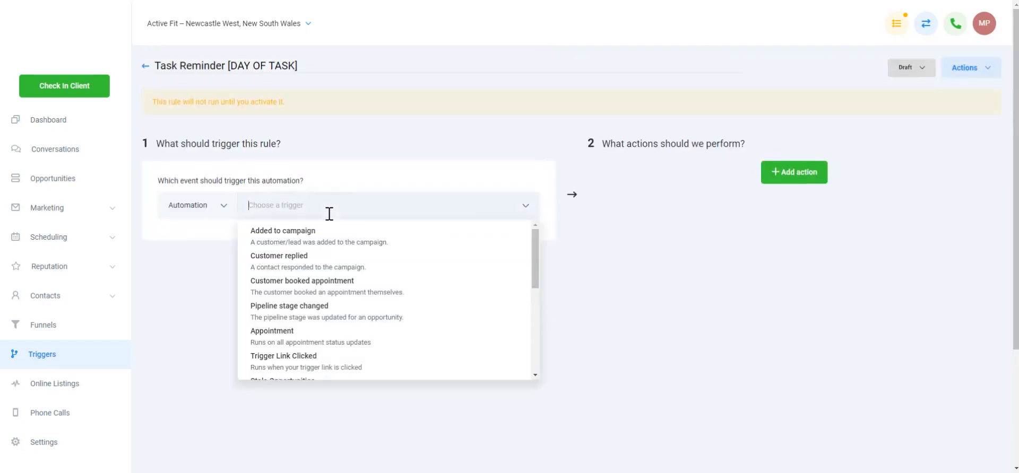
pyautogui.click(900, 70)
pyautogui.click(909, 92)
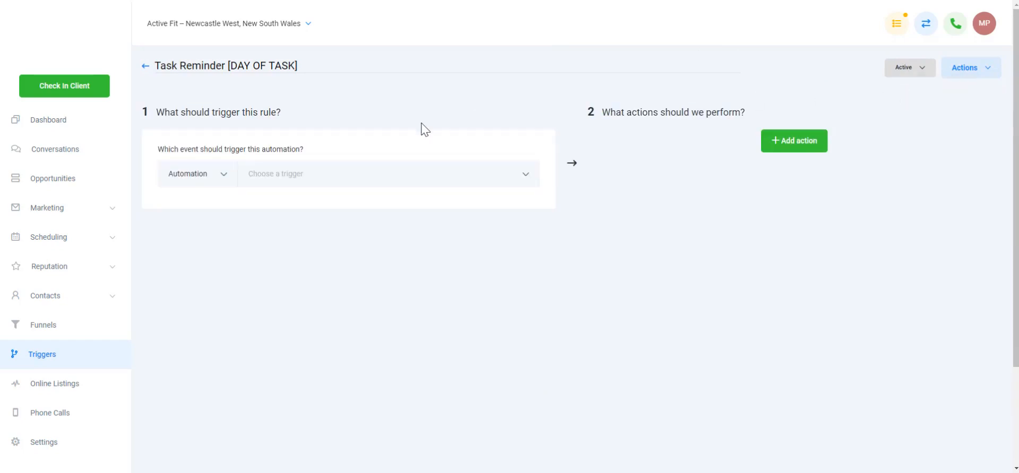
# Choose Task Reminder as the event that triggers the rule
pyautogui.click(359, 174)
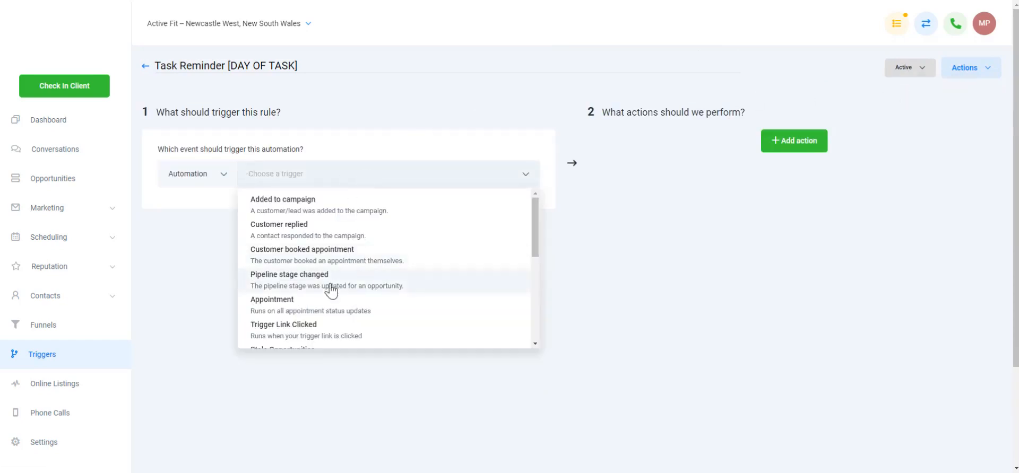
pyautogui.scroll(-5, 332, 297)
pyautogui.click(305, 337)
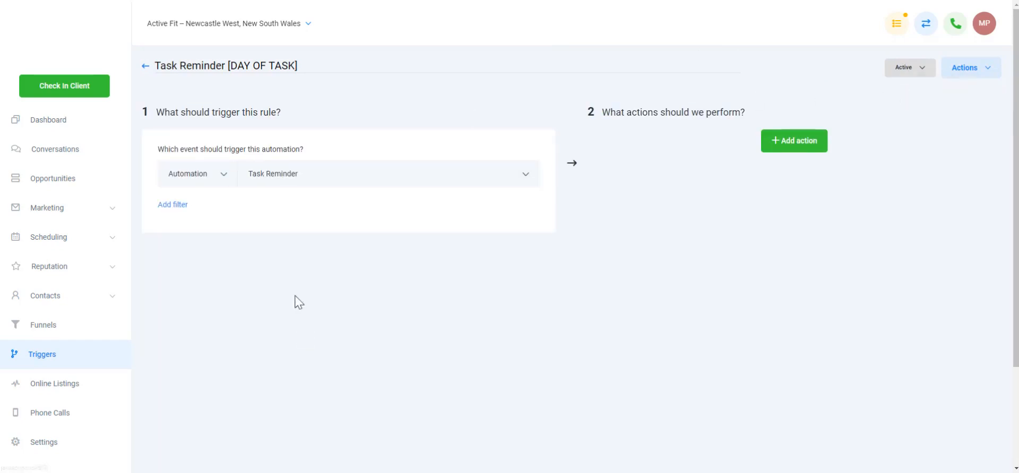
# Add a Before No. Of Days filter to the trigger and set it to 0 days
pyautogui.click(175, 205)
pyautogui.click(200, 231)
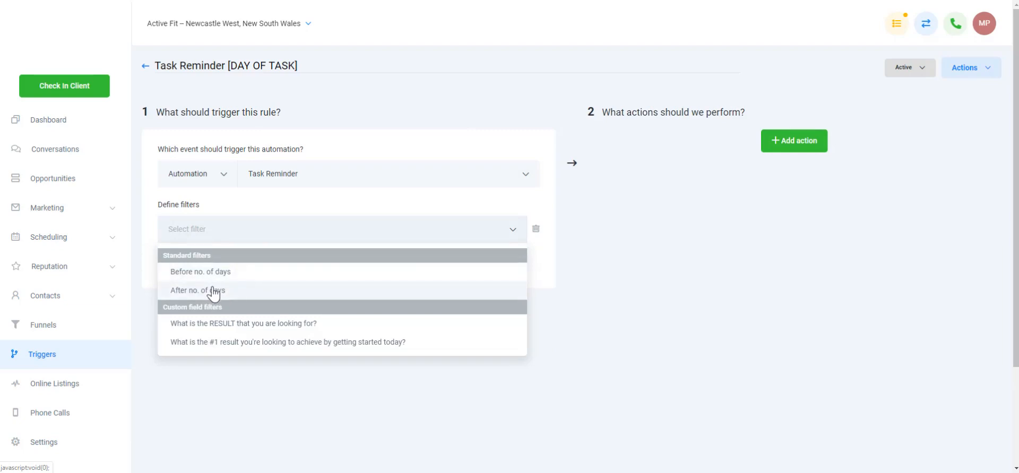
pyautogui.click(218, 271)
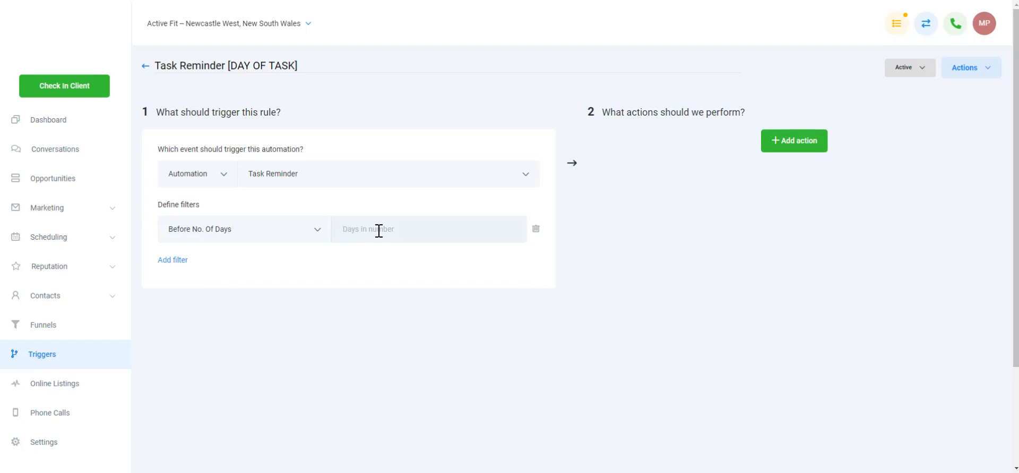
pyautogui.write('3')
pyautogui.click(313, 229)
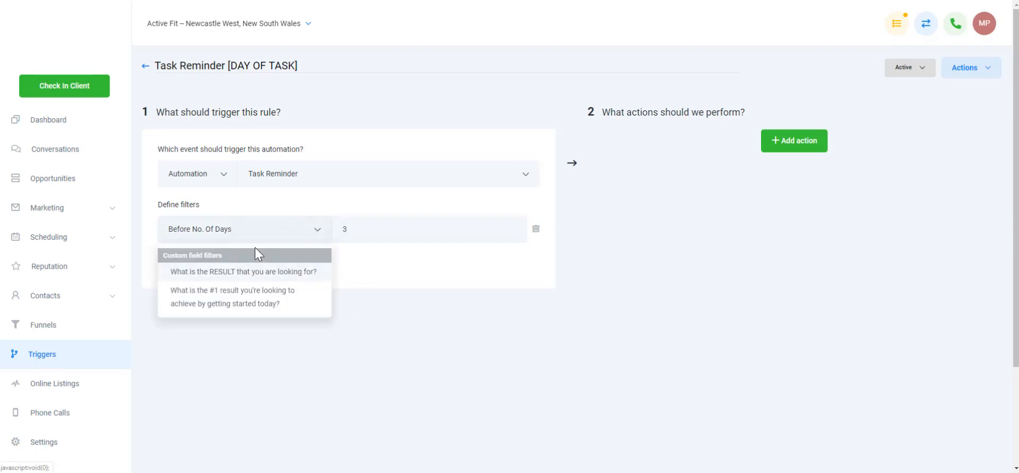
pyautogui.click(297, 228)
pyautogui.press('BackSpace')
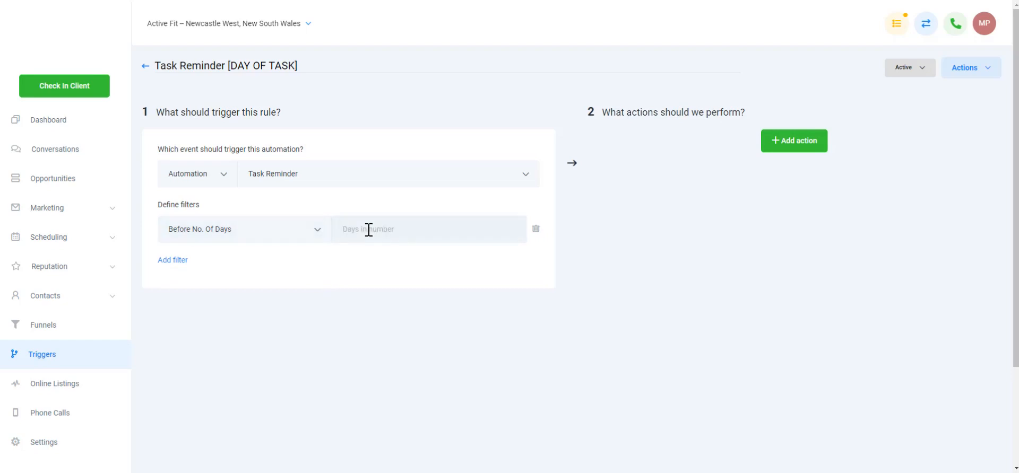
pyautogui.write('0')
# Add a Send Email action to the rule
pyautogui.click(800, 144)
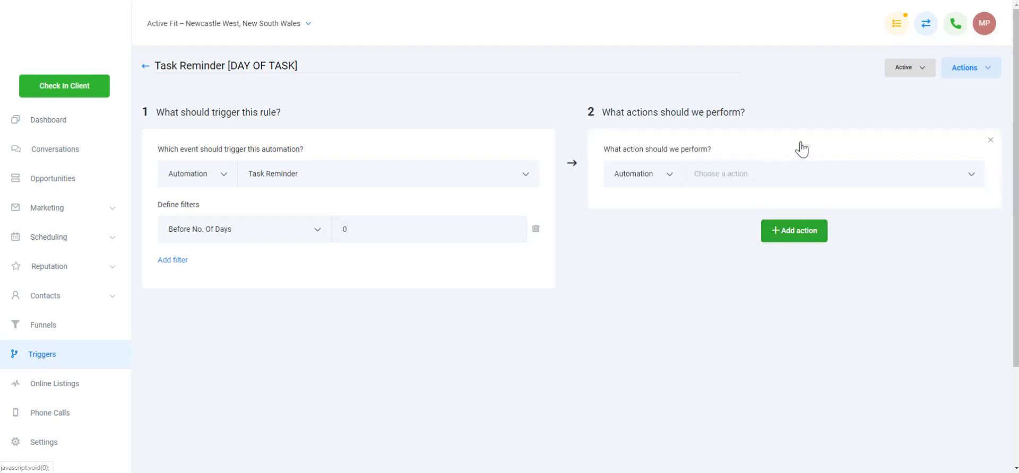
pyautogui.click(758, 171)
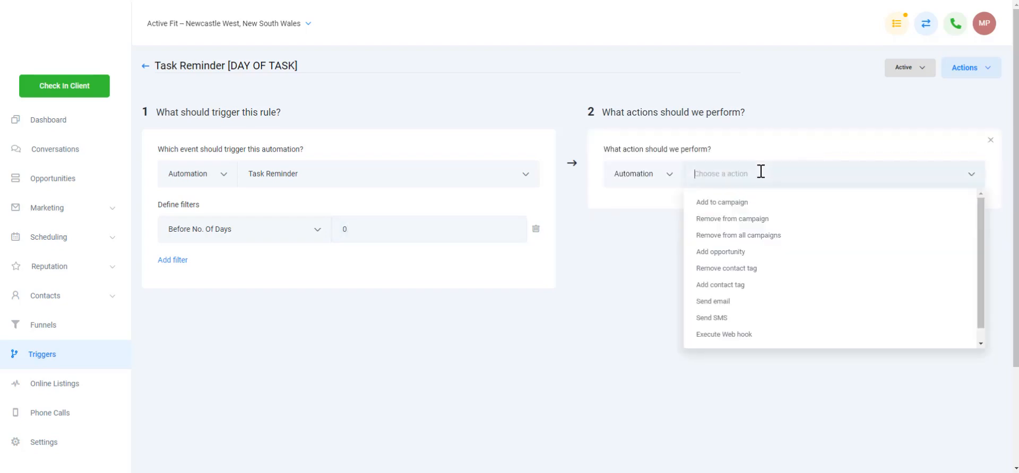
pyautogui.click(721, 302)
# Fill in the sender and recipient e-mail addresses for the email action
pyautogui.click(651, 230)
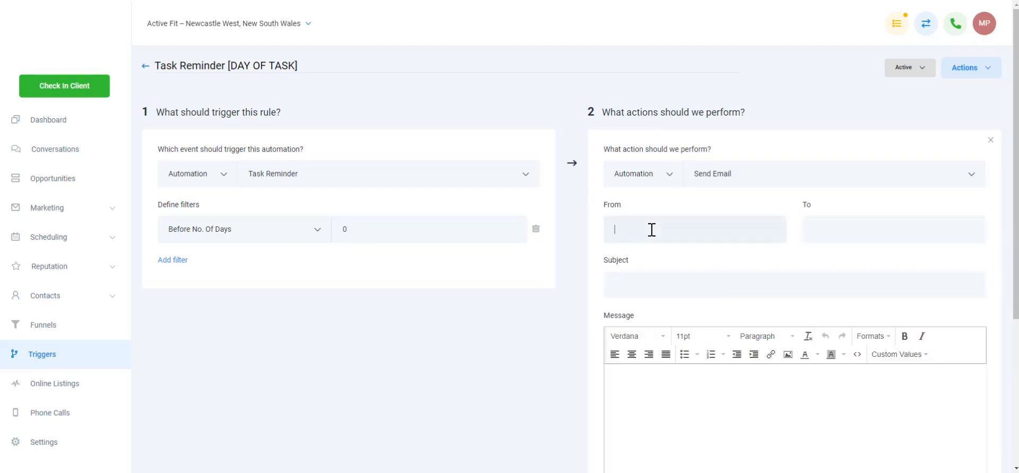
pyautogui.write('name@business.com')
pyautogui.press('Tab')
pyautogui.write('name')
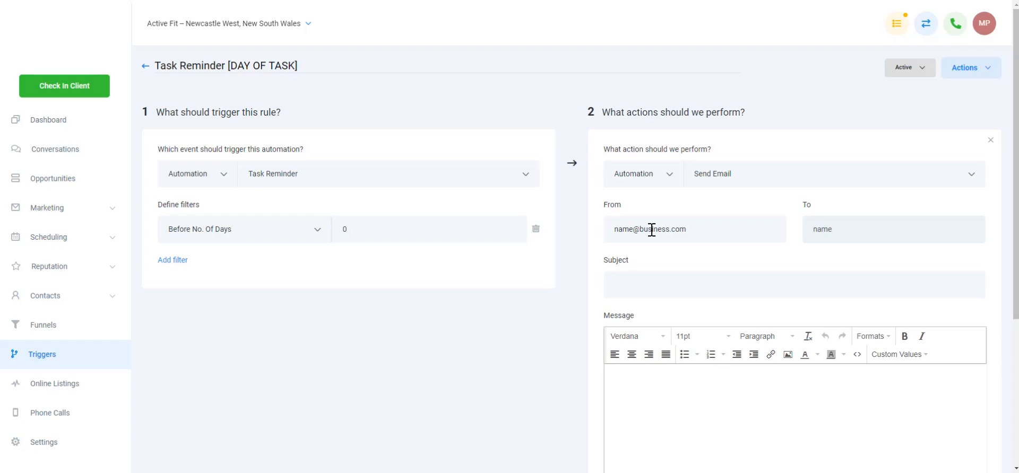
pyautogui.write('@businessemail.com')
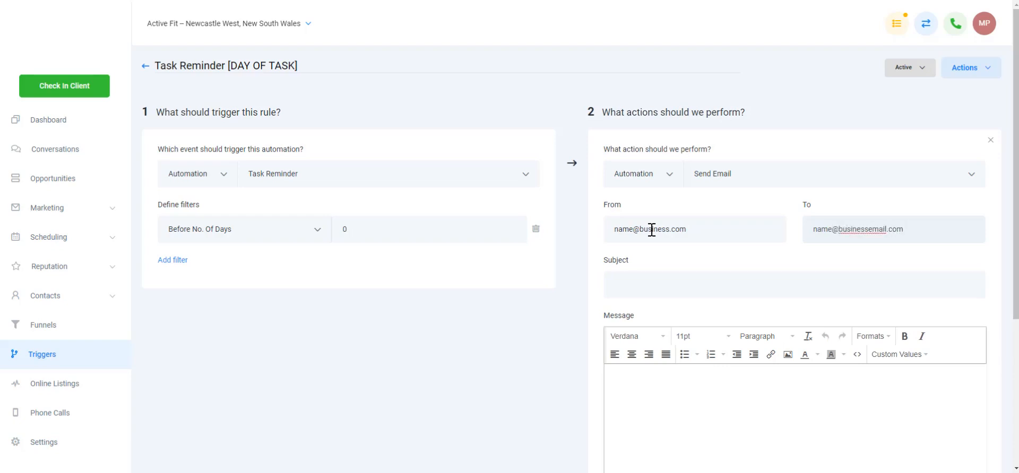
# Set the email subject to "Task Reminder" and write "Task Due today:" in the message body
pyautogui.click(630, 285)
pyautogui.write('Tak')
pyautogui.write('s Reminder')
pyautogui.scroll(-4, 712, 396)
pyautogui.scroll(1, 794, 265)
pyautogui.click(871, 211)
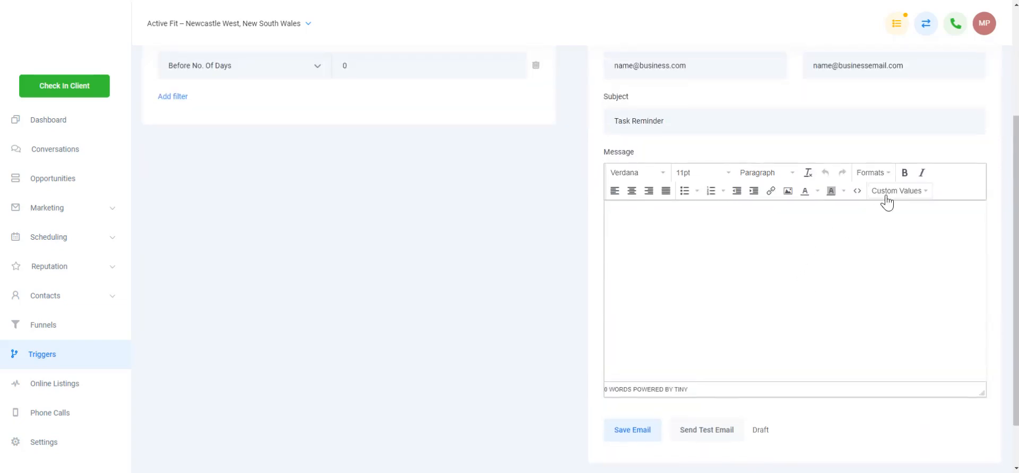
pyautogui.write('Task ')
pyautogui.write('Temin')
pyautogui.write('Due today:')
# Insert the task title and task description custom values into the message on separate lines
pyautogui.click(891, 192)
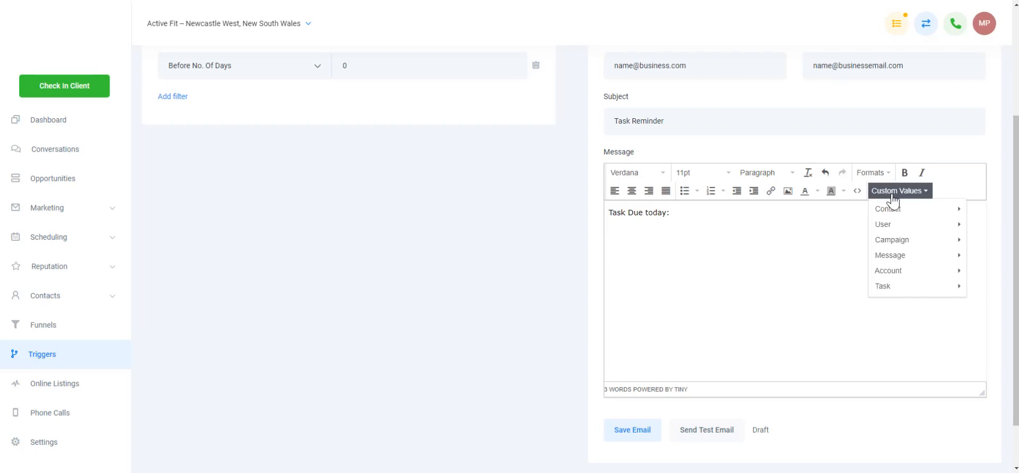
pyautogui.moveTo(892, 210)
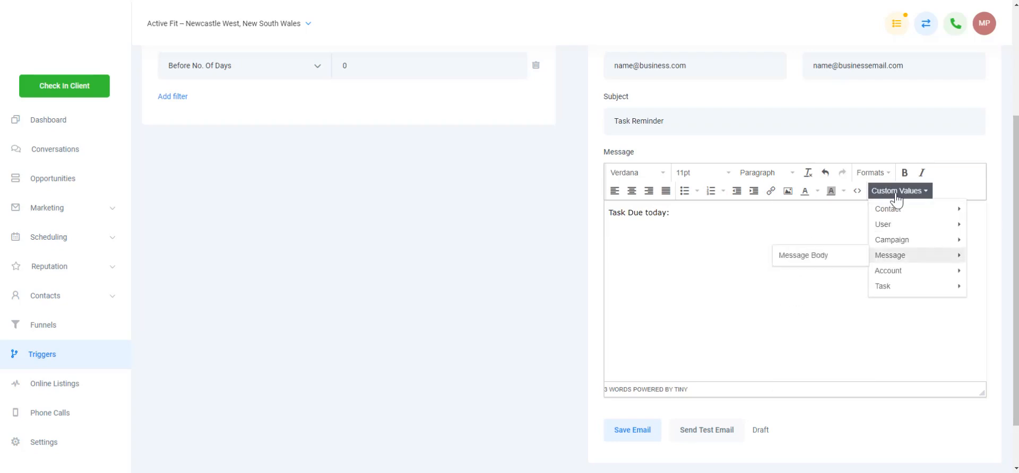
pyautogui.moveTo(892, 292)
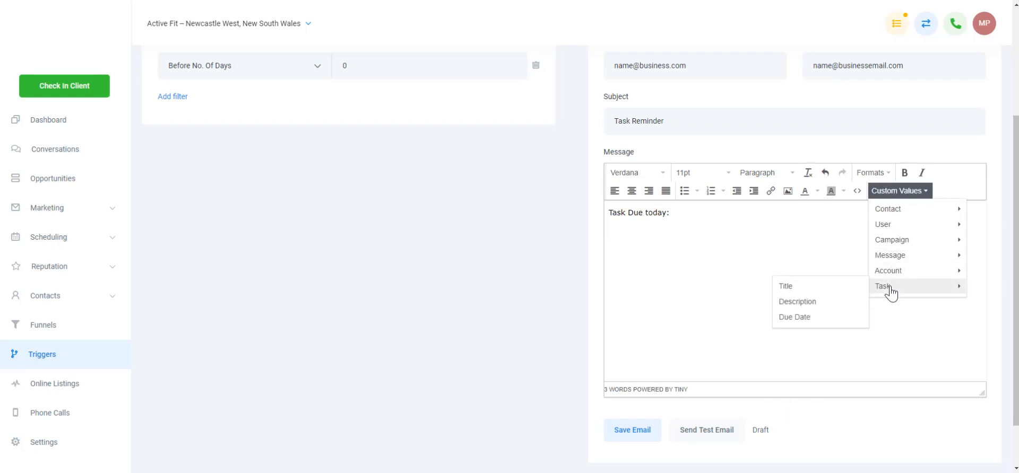
pyautogui.click(830, 292)
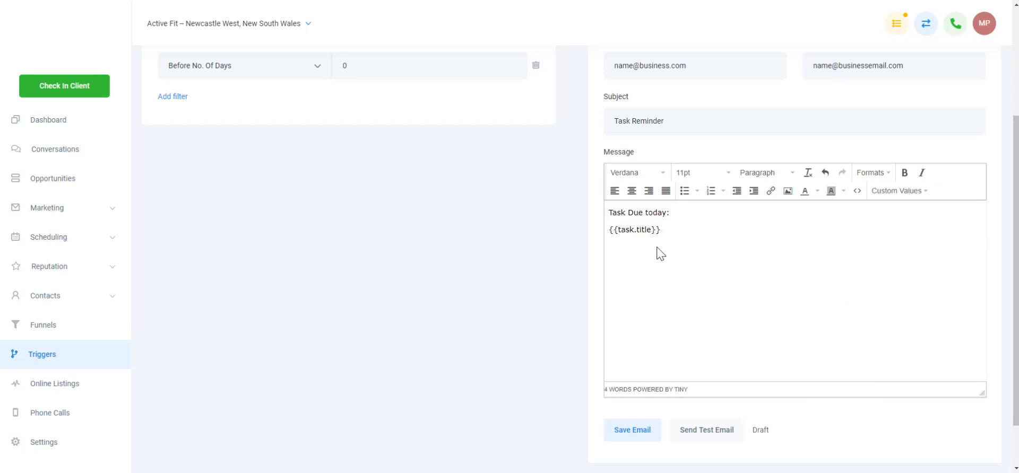
pyautogui.click(919, 192)
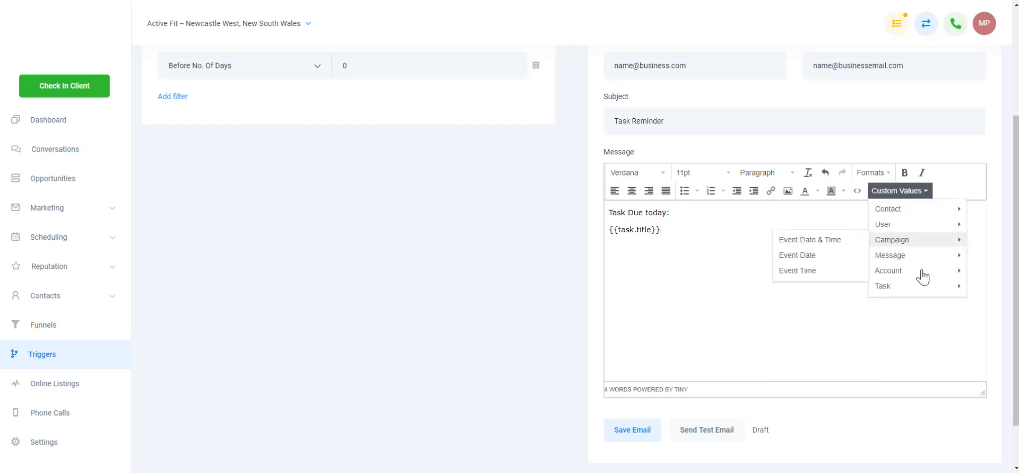
pyautogui.moveTo(922, 288)
pyautogui.click(828, 301)
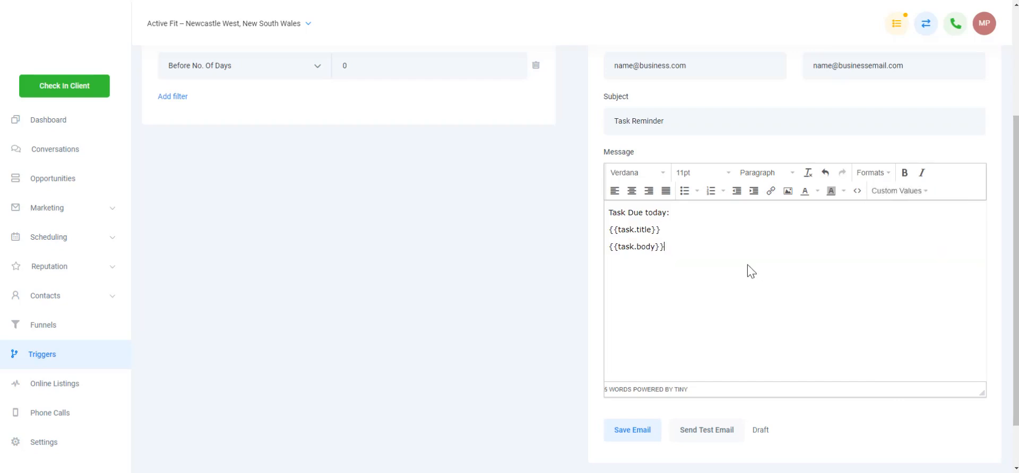
# Insert the task due date custom value into the message on a new line
pyautogui.click(896, 190)
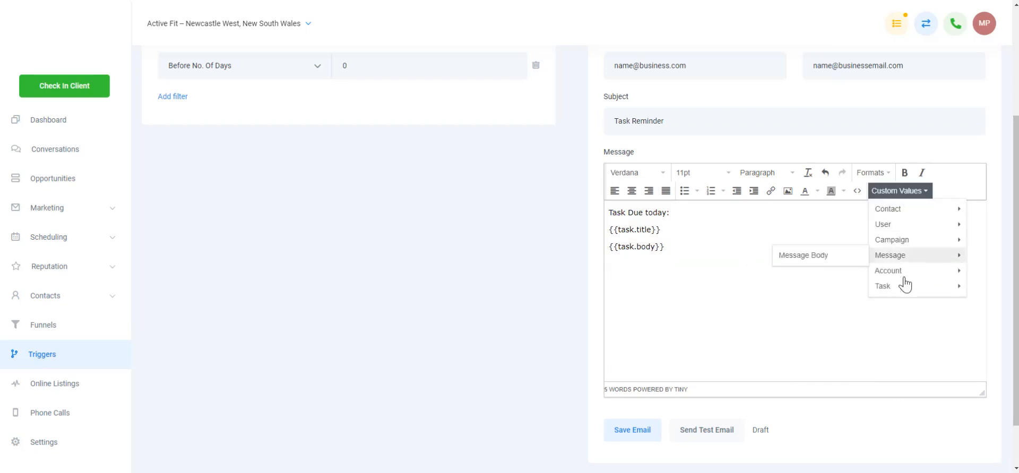
pyautogui.moveTo(897, 289)
pyautogui.click(794, 317)
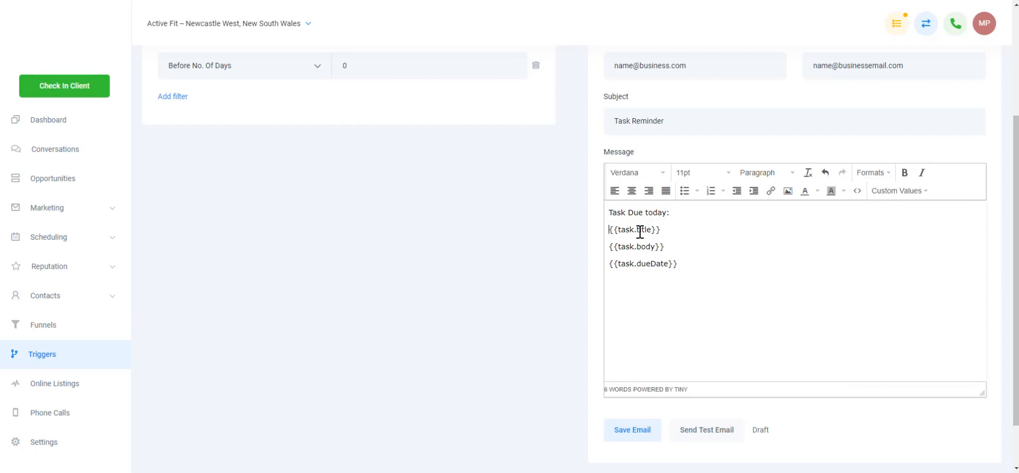
# Label the message lines as "Task Title:", "Task Description:" and "Due Date:" before their custom values
pyautogui.write('Task Title')
pyautogui.write(': {{task.title}} ')
pyautogui.write('Task Descrip')
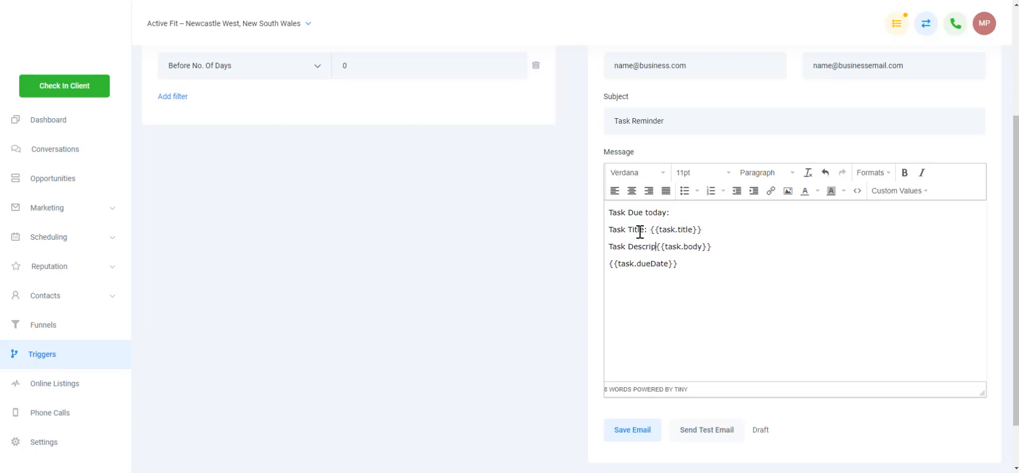
pyautogui.write('tion:')
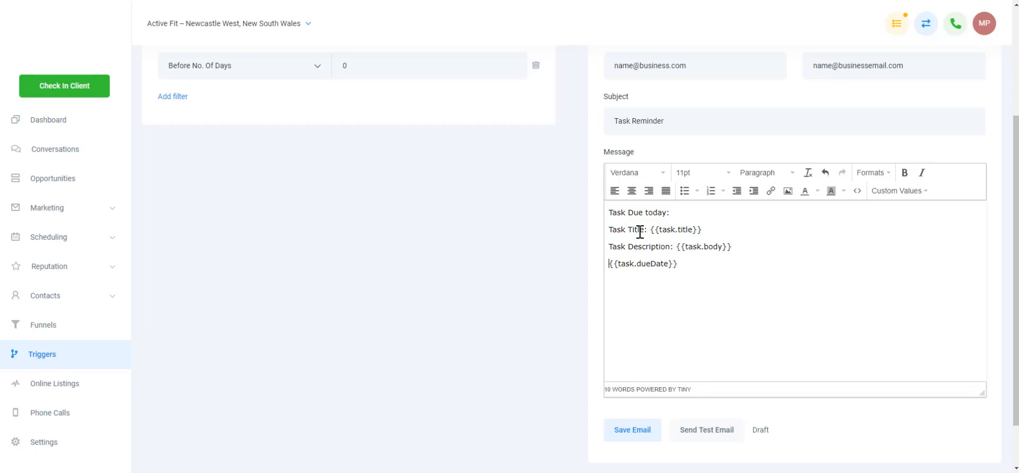
pyautogui.write('Due Date:')
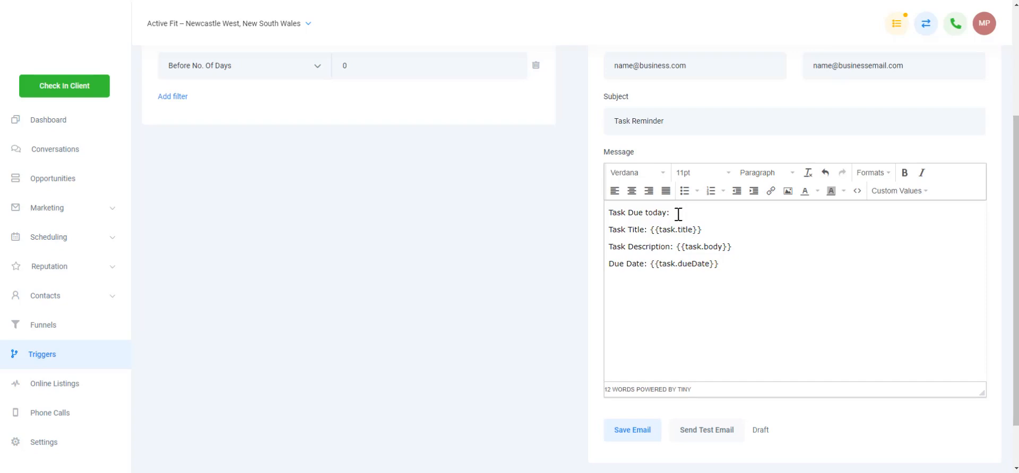
# Save the email action
pyautogui.scroll(3, 741, 263)
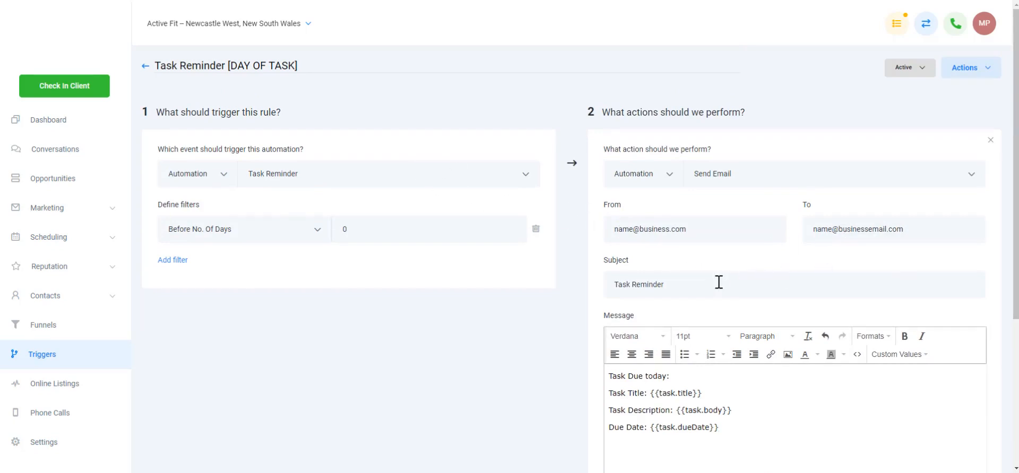
pyautogui.scroll(-4, 718, 282)
pyautogui.click(643, 374)
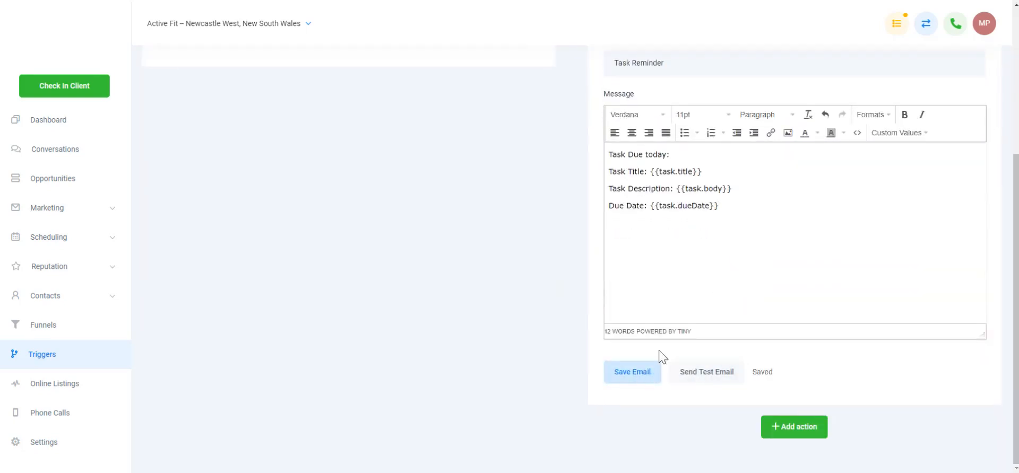
# Add a second action to the rule and open its list of available actions without choosing one
pyautogui.scroll(4, 716, 247)
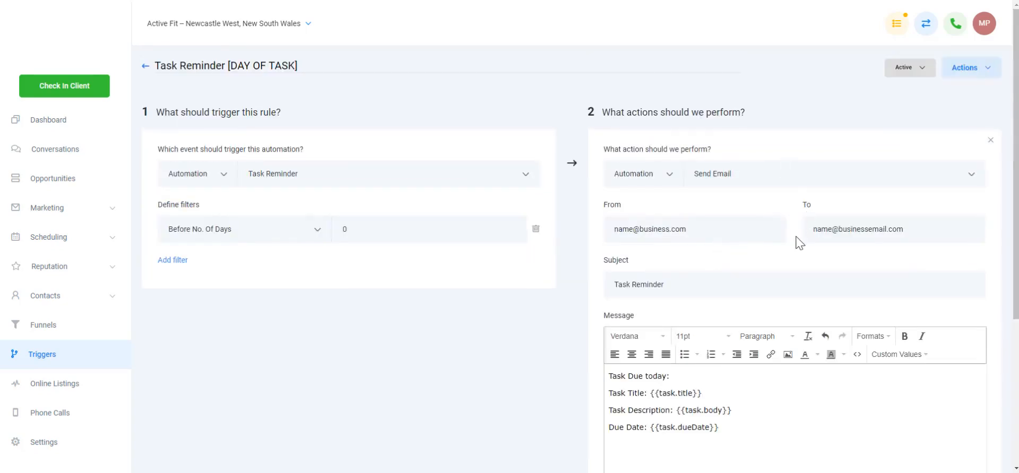
pyautogui.scroll(-4, 806, 318)
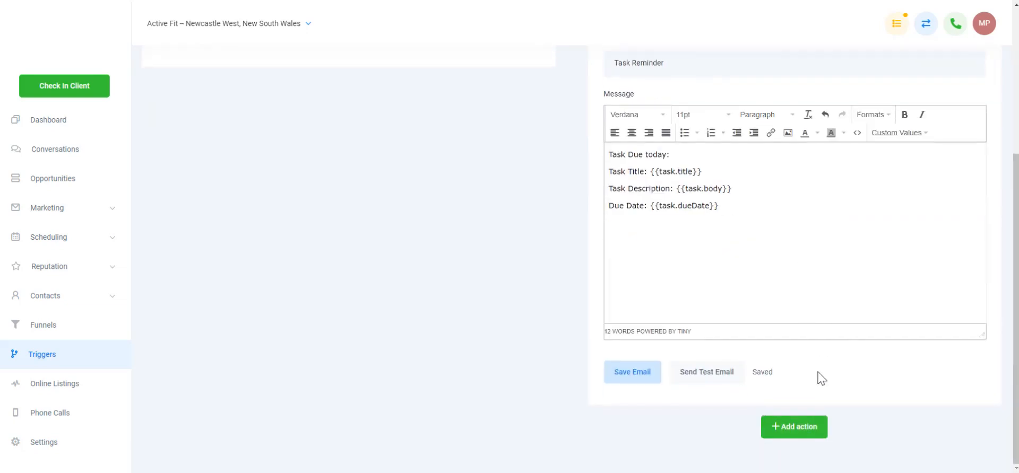
pyautogui.click(784, 434)
pyautogui.scroll(-2, 780, 403)
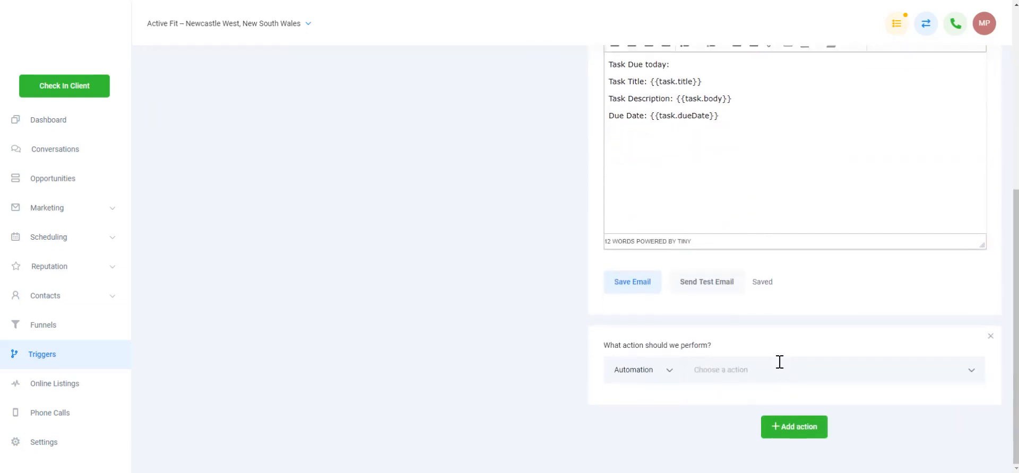
pyautogui.click(779, 369)
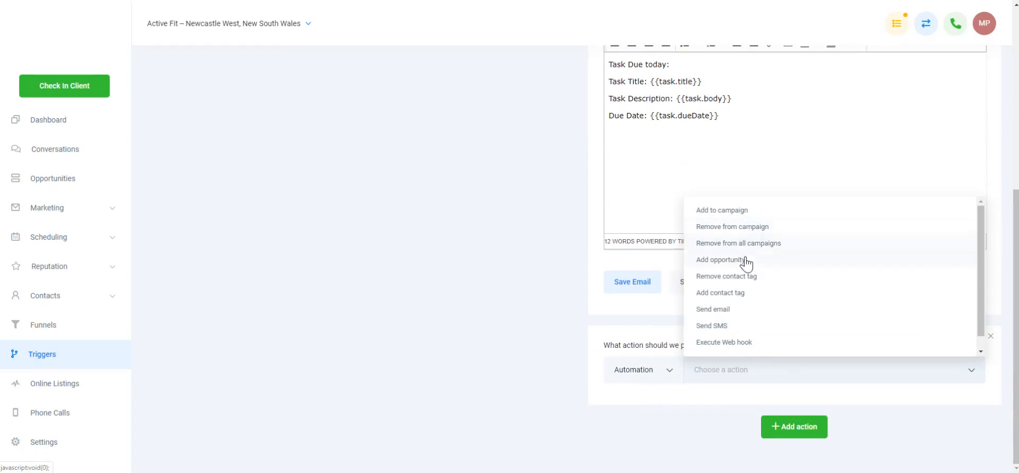
pyautogui.click(535, 349)
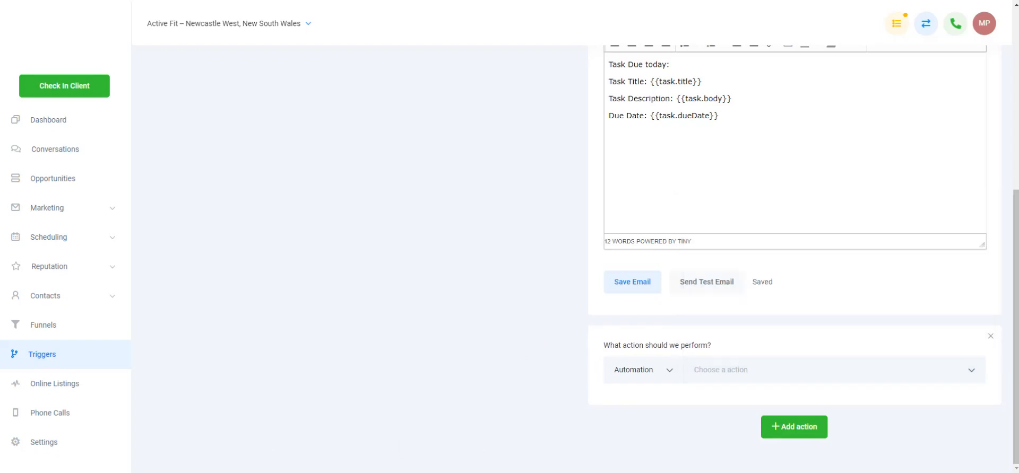